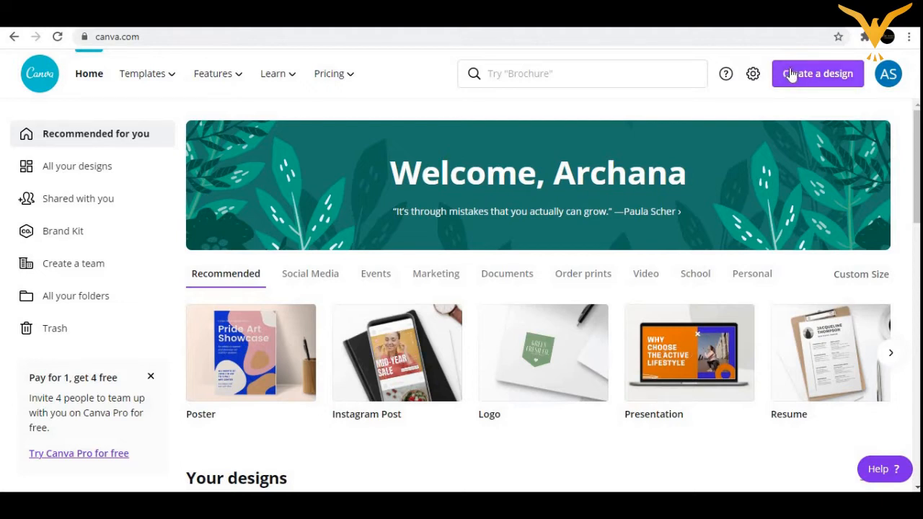
- Create a new blank design with a custom size of 500 × 500 px
click(791, 74)
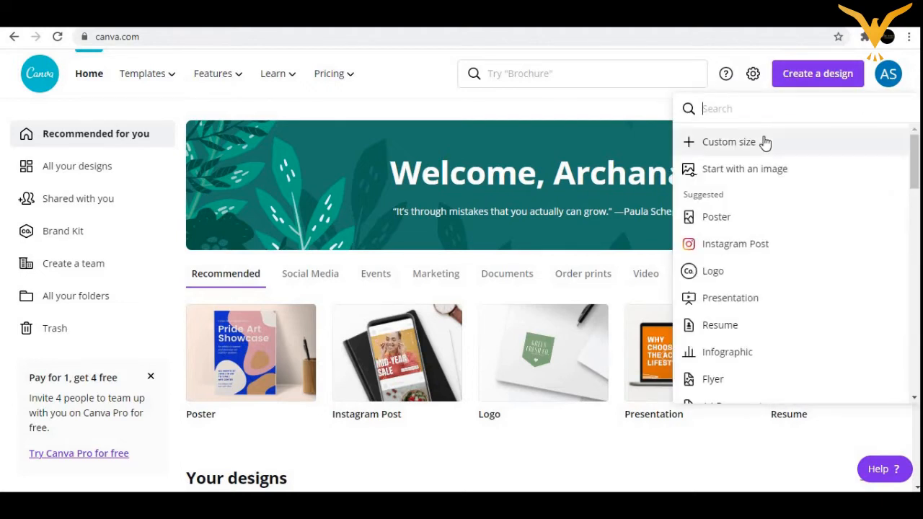
click(765, 141)
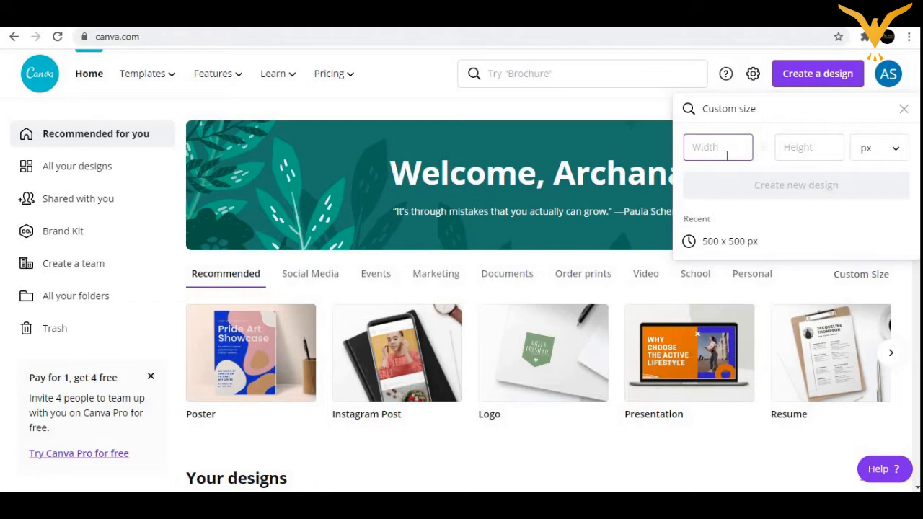
text(500)
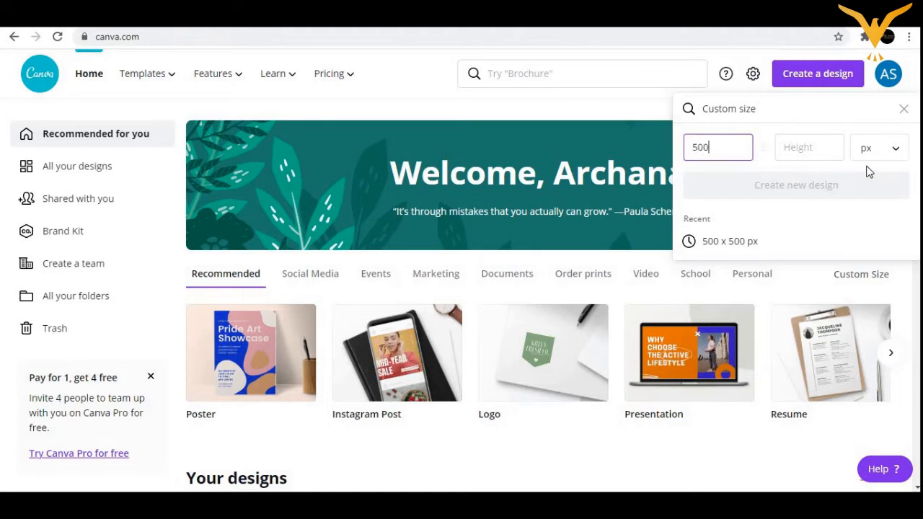
click(810, 142)
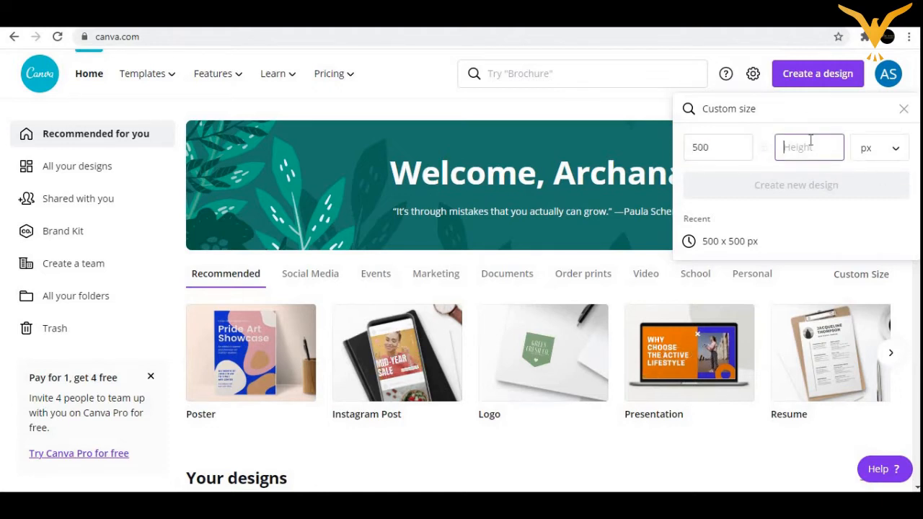
text(500)
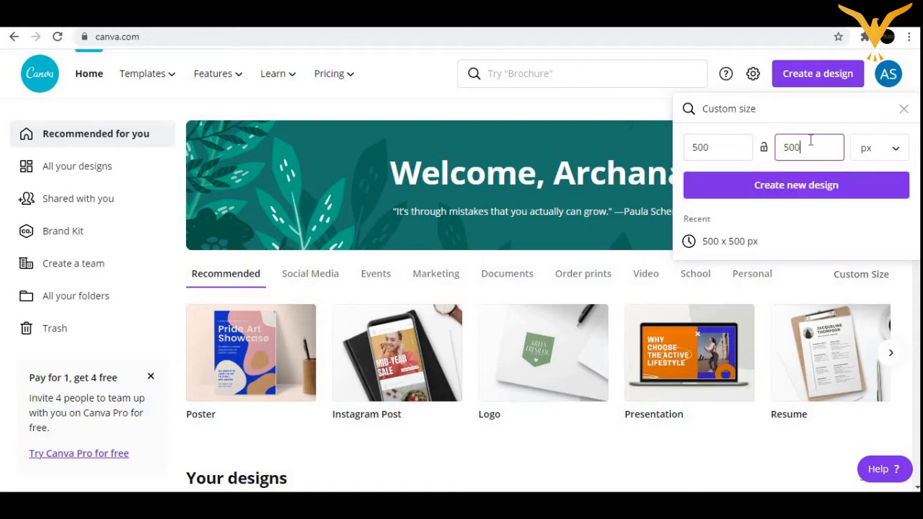
click(790, 187)
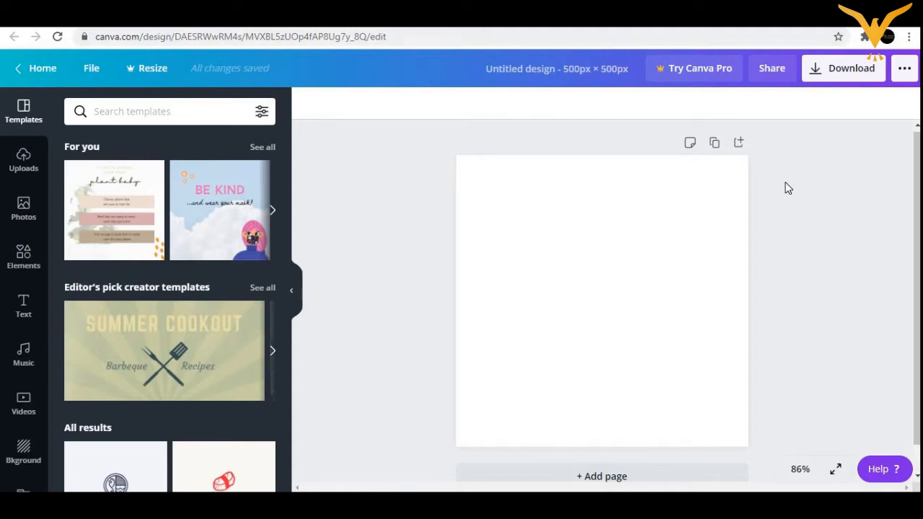
- Upload the golden eagle logo image from the computer's Downloads folder to the design's media library
click(614, 232)
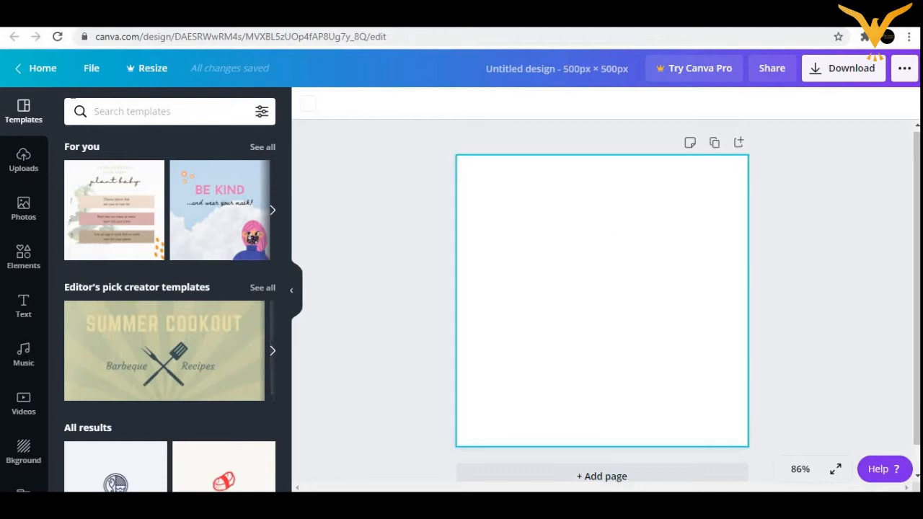
click(24, 166)
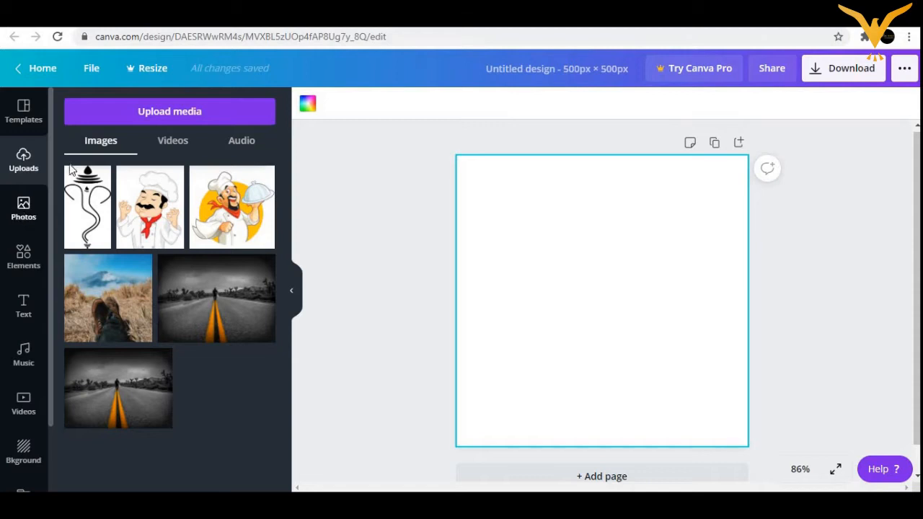
click(145, 114)
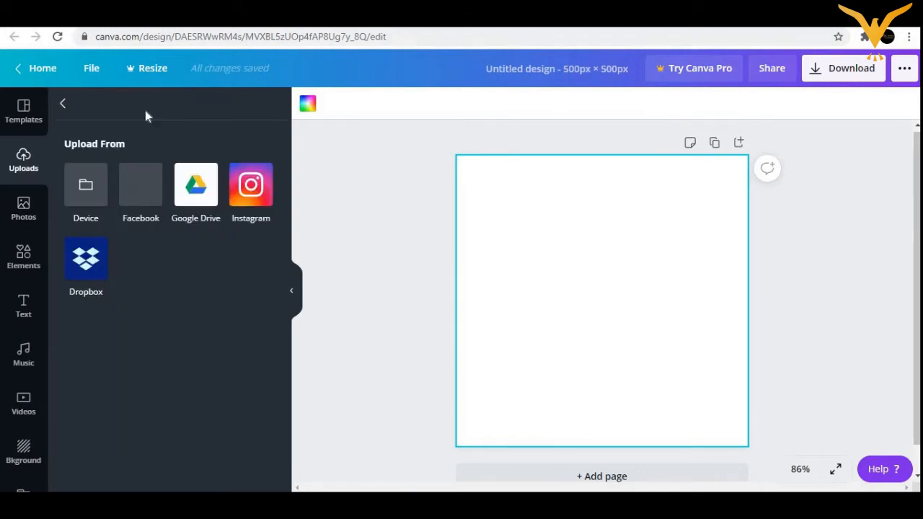
click(80, 186)
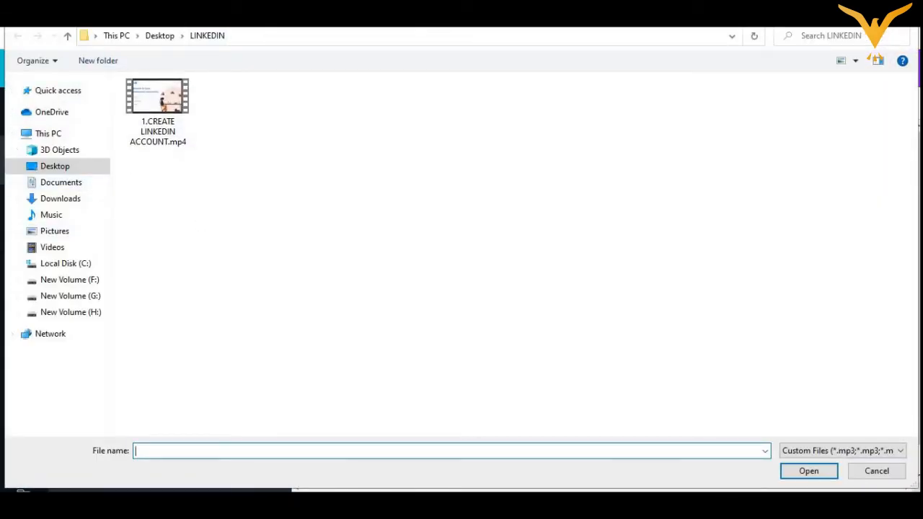
click(904, 16)
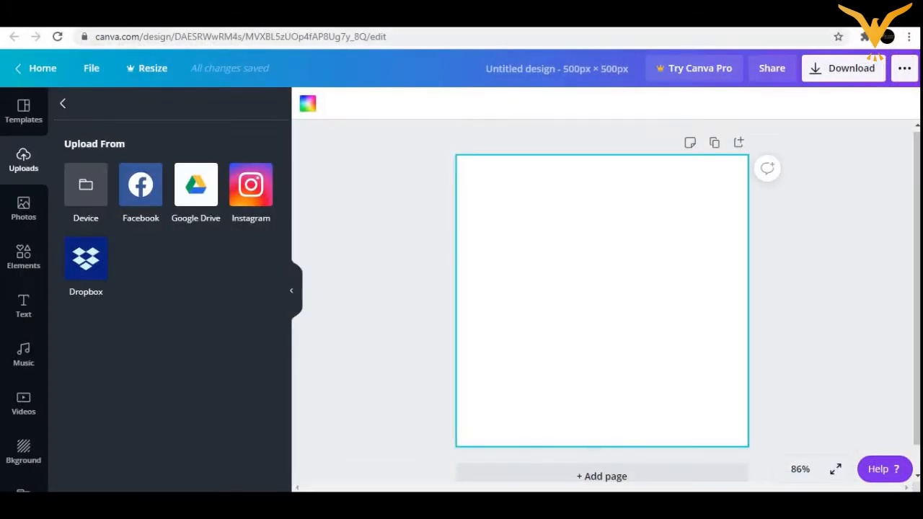
click(103, 197)
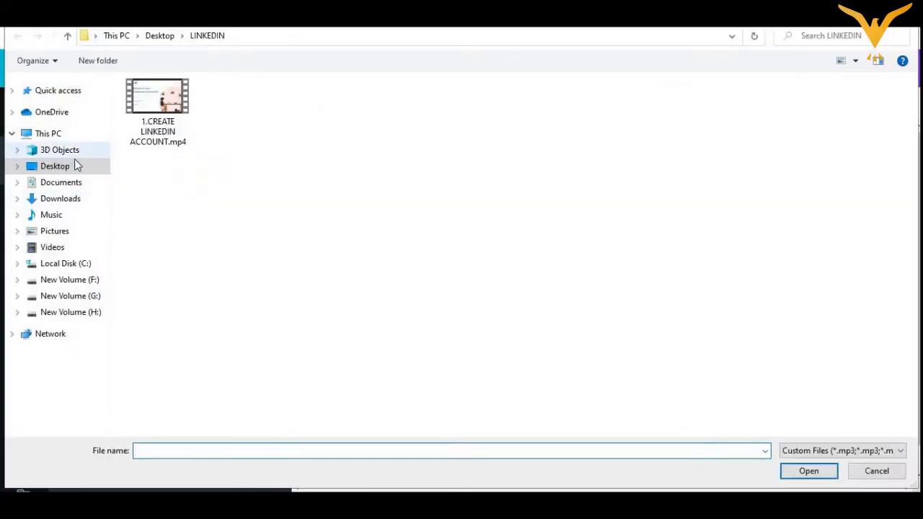
click(70, 200)
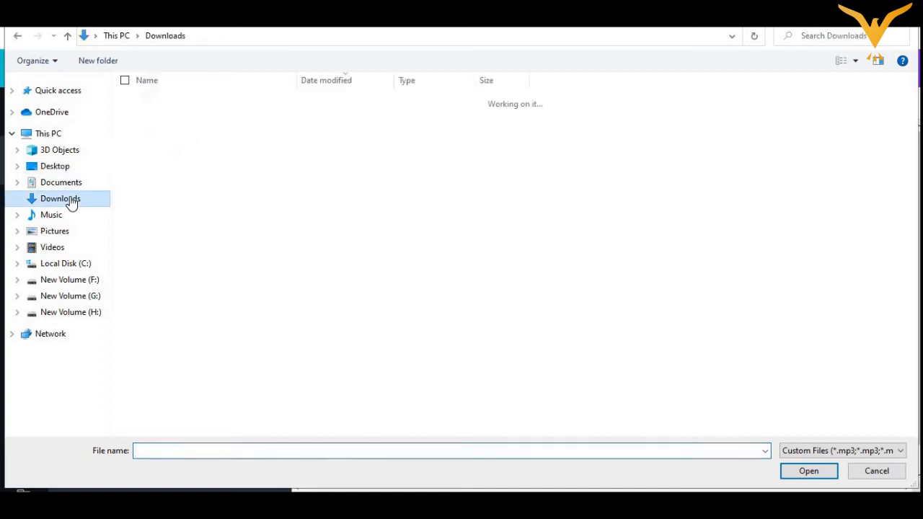
double_click(173, 134)
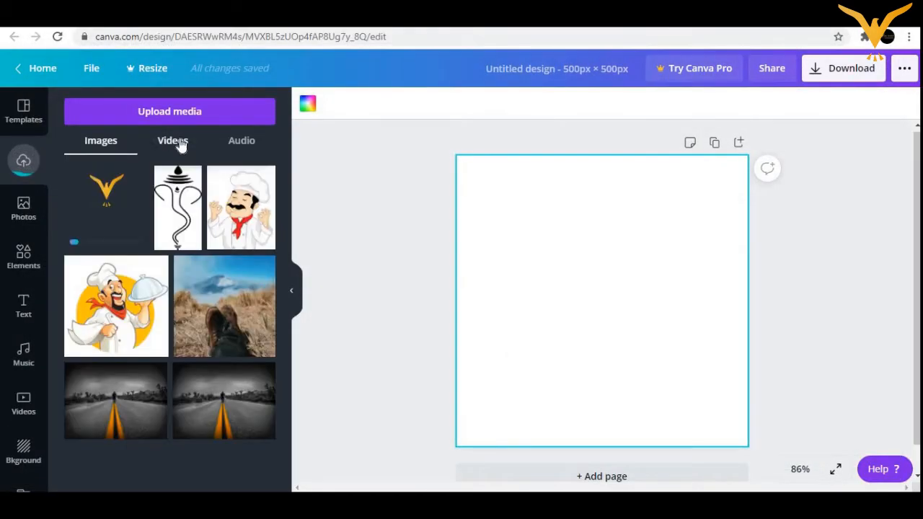
- Place the uploaded eagle logo on the blank page and enlarge it to nearly the page's width
click(106, 200)
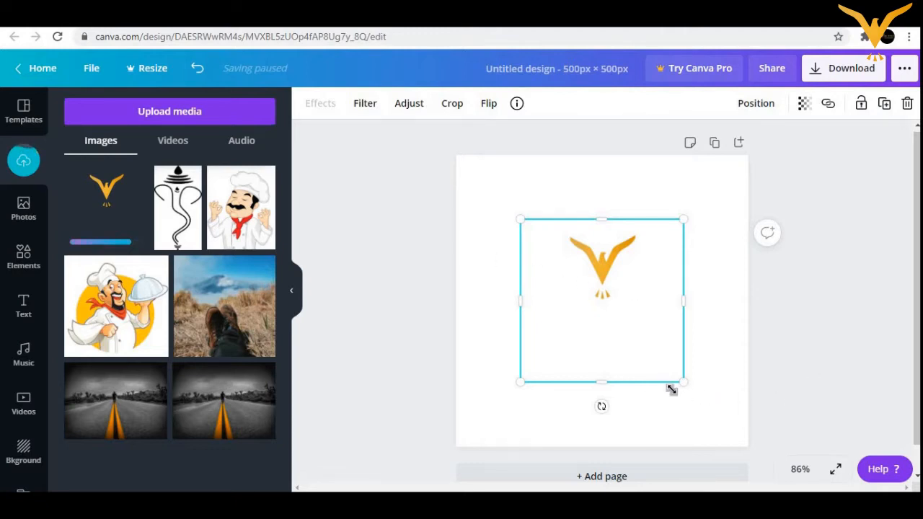
drag(684, 379, 770, 476)
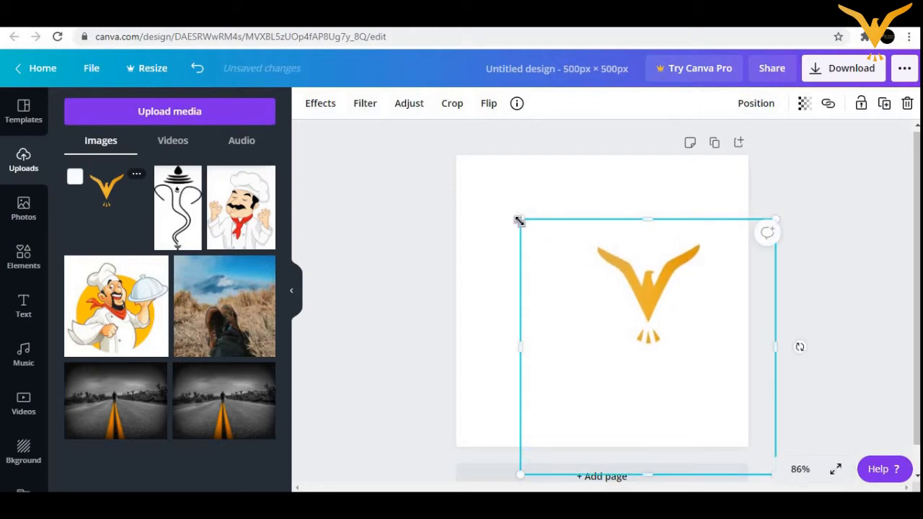
drag(449, 169, 426, 163)
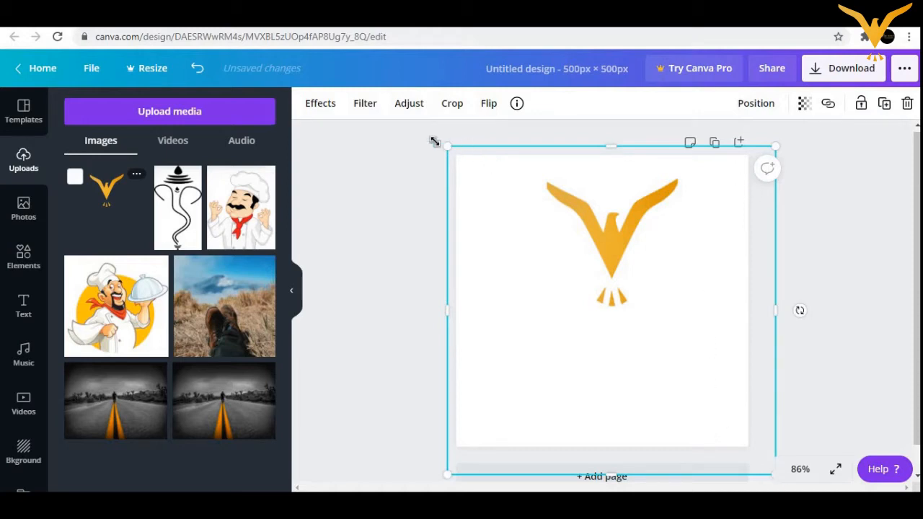
drag(442, 143, 450, 272)
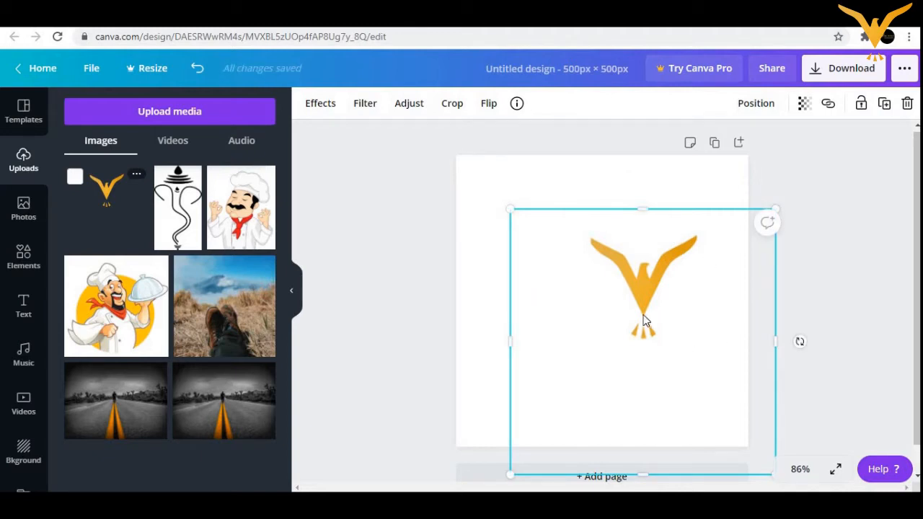
- Move the eagle logo to the centre of the page and deselect it
drag(651, 322, 606, 332)
click(792, 307)
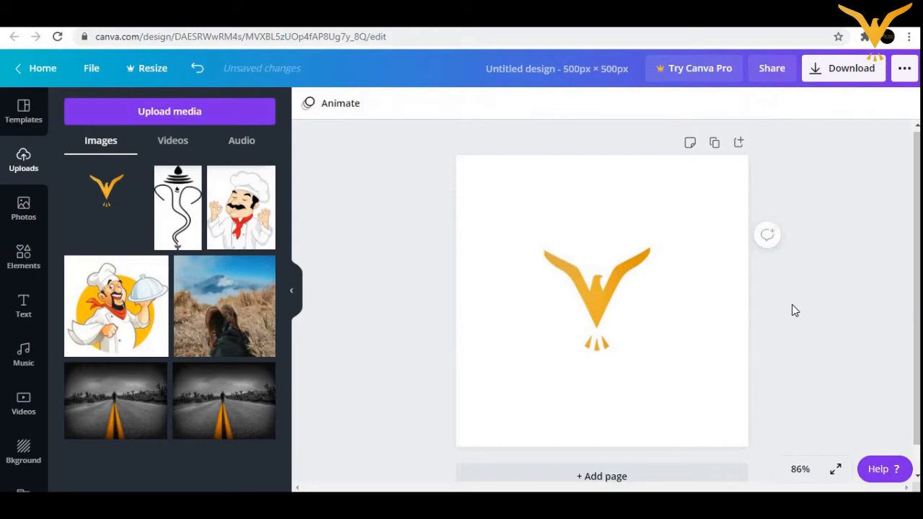
drag(599, 329, 606, 325)
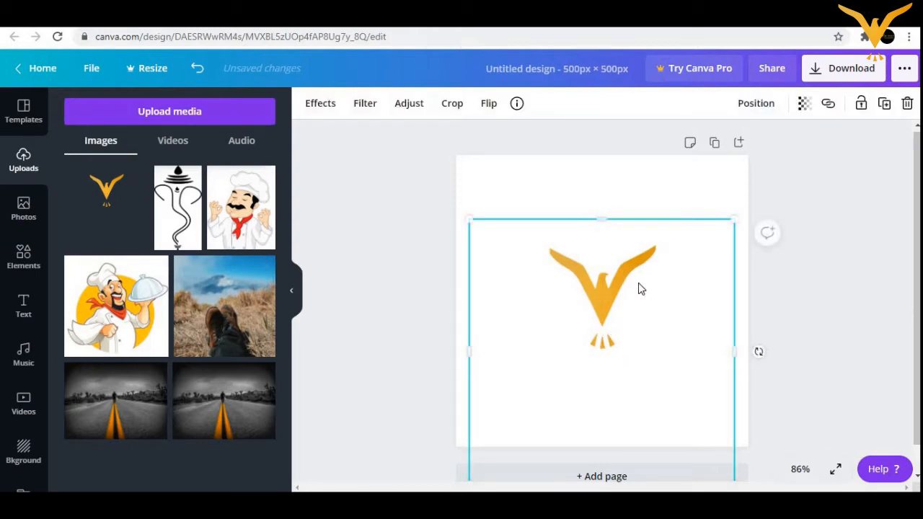
click(803, 308)
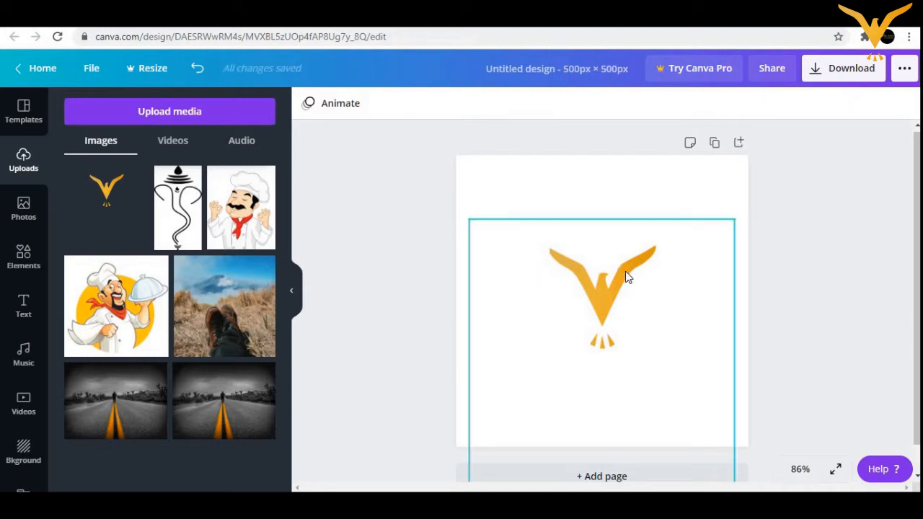
- Download the logo design as a PNG file and dismiss the post-scheduling offer
click(835, 75)
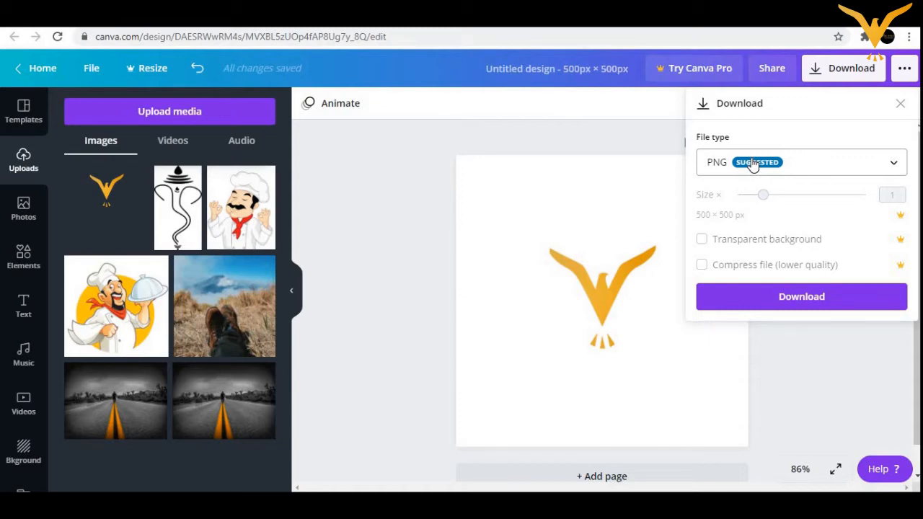
click(811, 300)
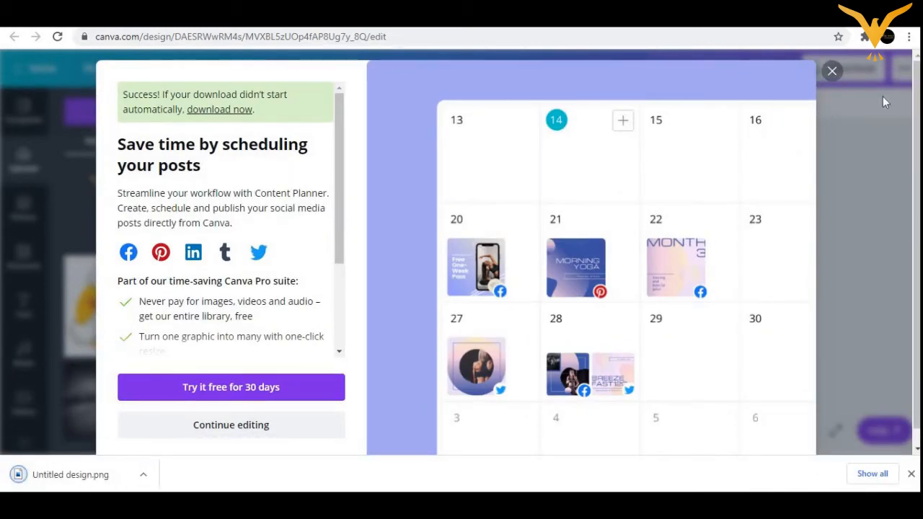
click(832, 71)
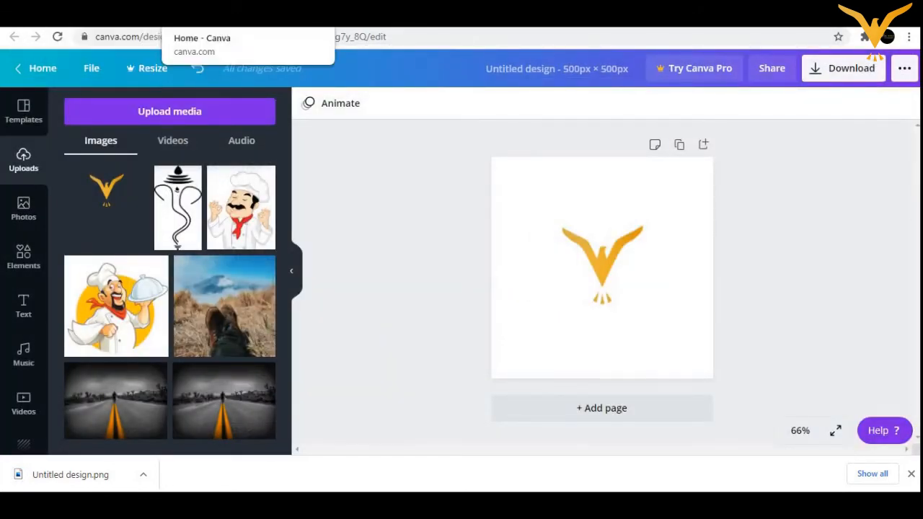
- Switch to the BigWing profile on Twitter and start the profile setup
click(86, 13)
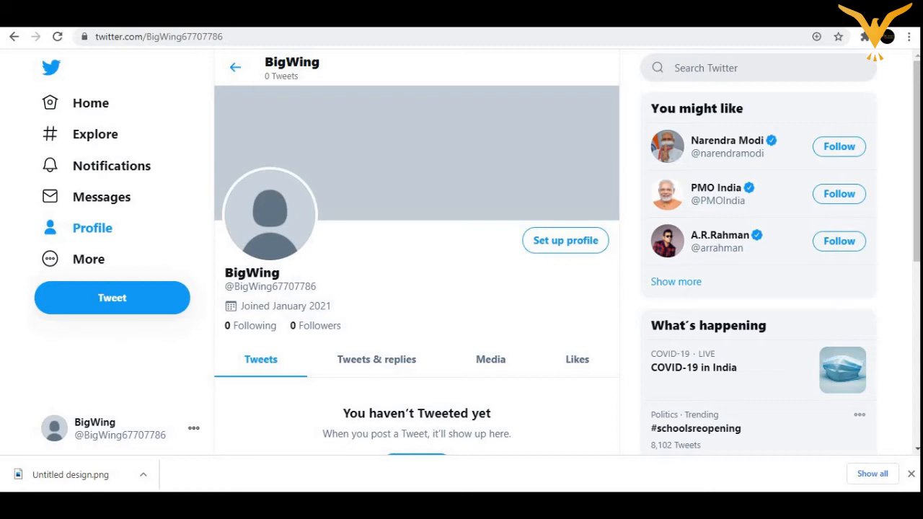
click(284, 219)
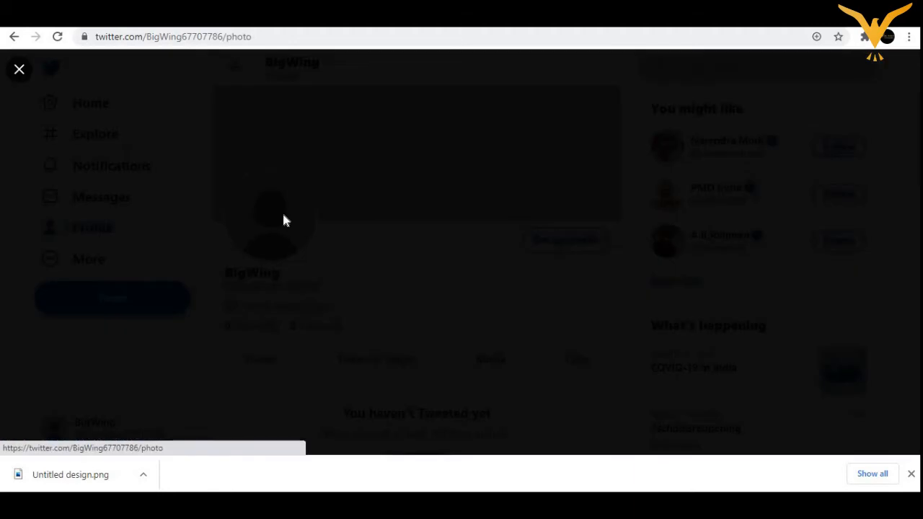
click(20, 69)
click(565, 243)
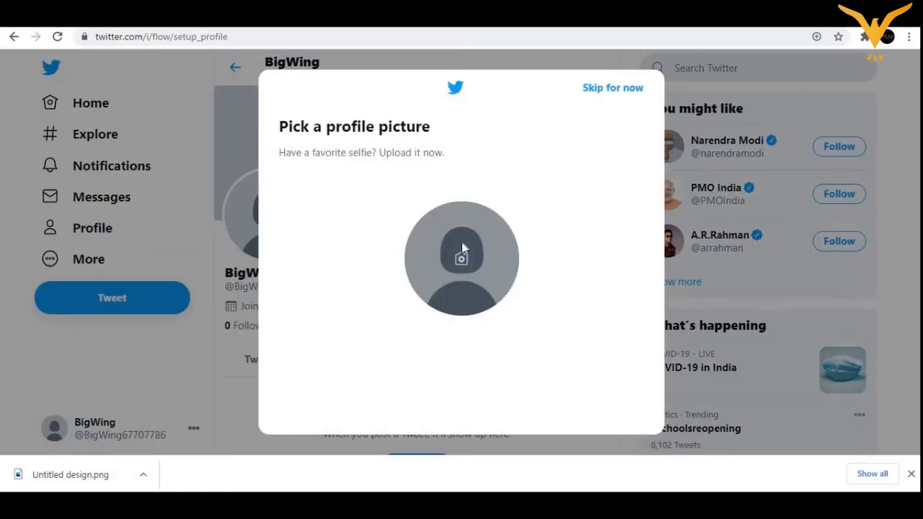
- Set Untitled design.png from Downloads as the profile picture, zoomed in so the eagle nearly fills the crop frame
click(463, 259)
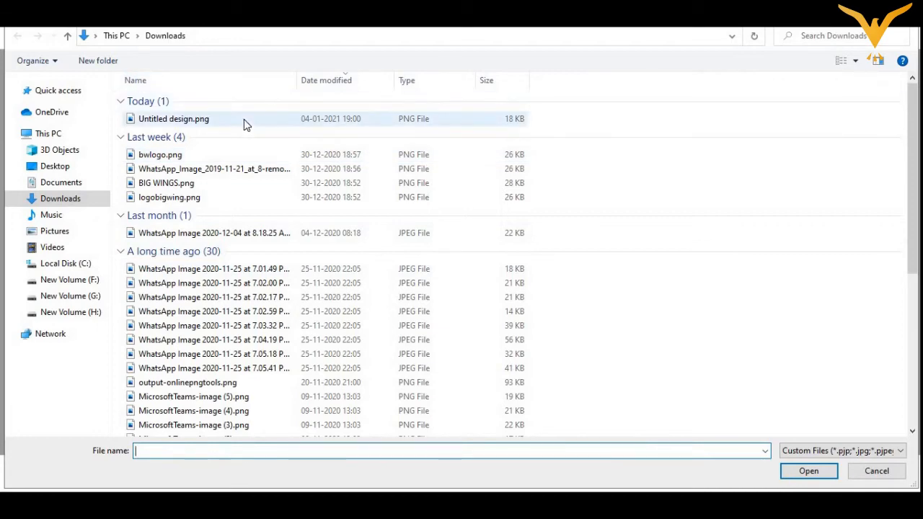
click(244, 119)
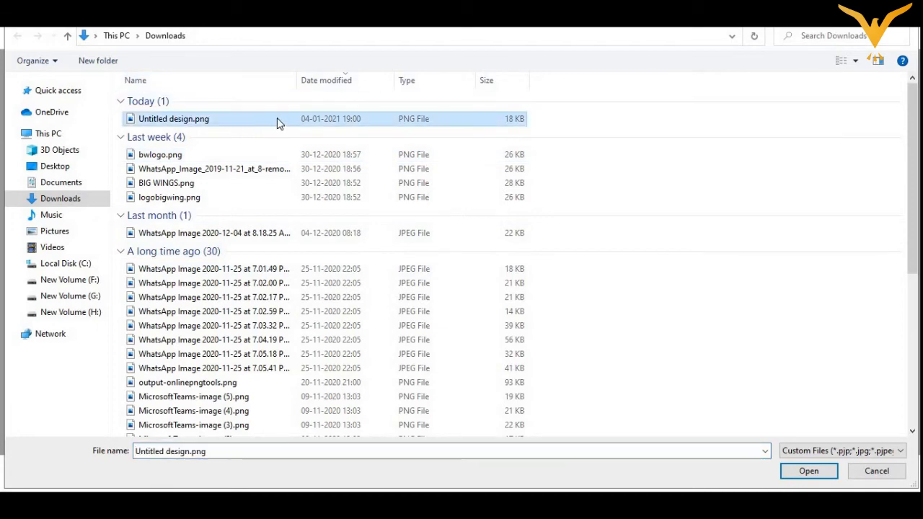
click(815, 476)
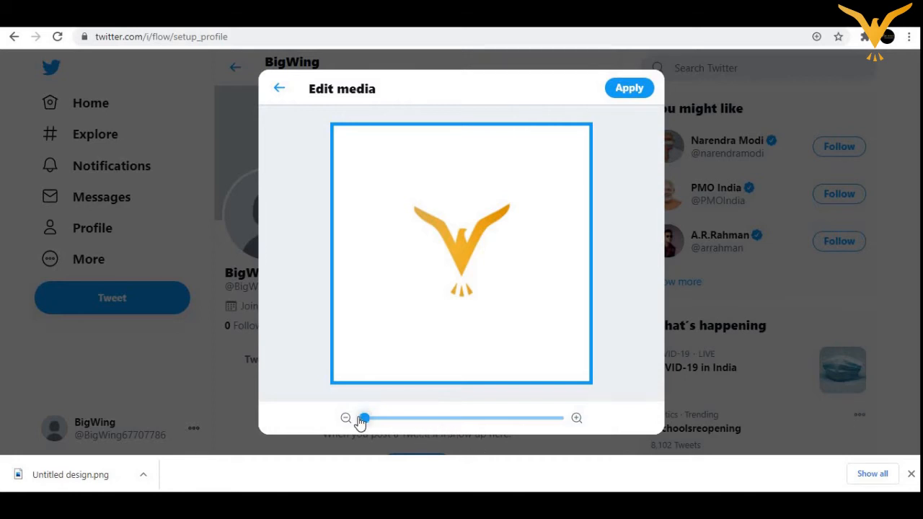
drag(365, 420, 485, 430)
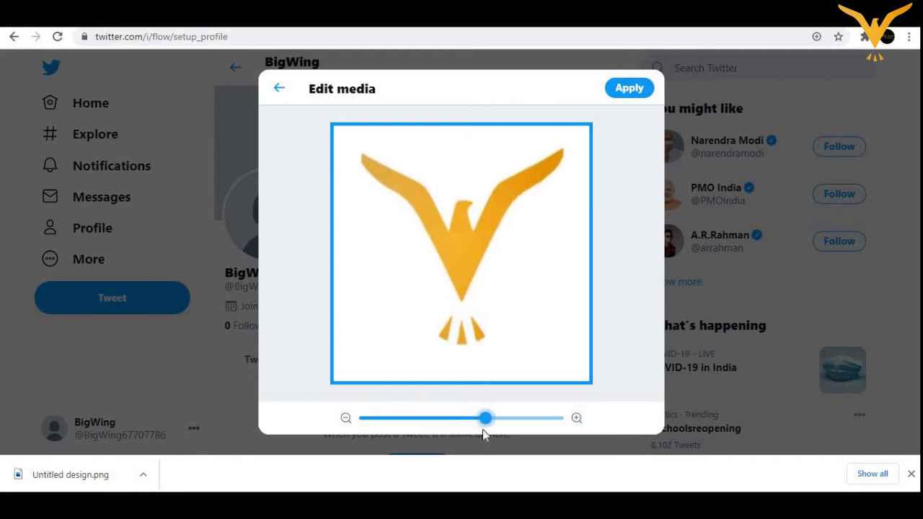
click(634, 94)
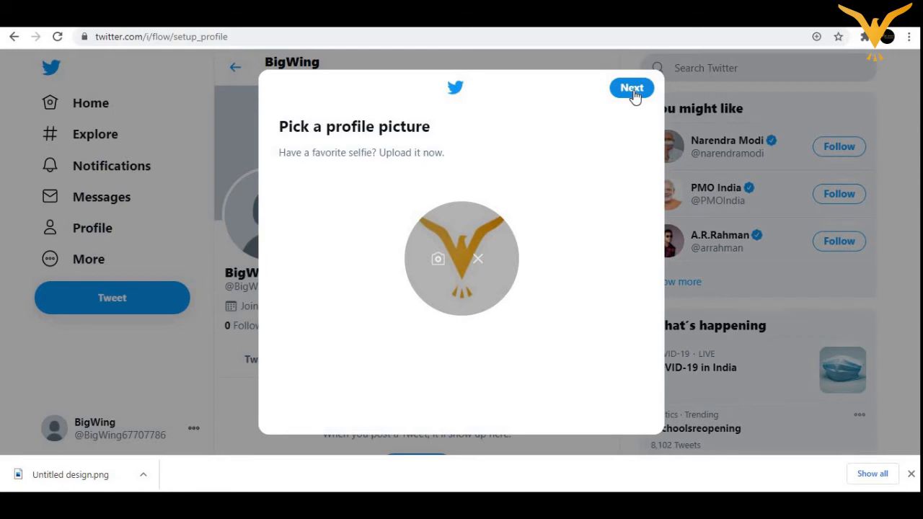
click(632, 92)
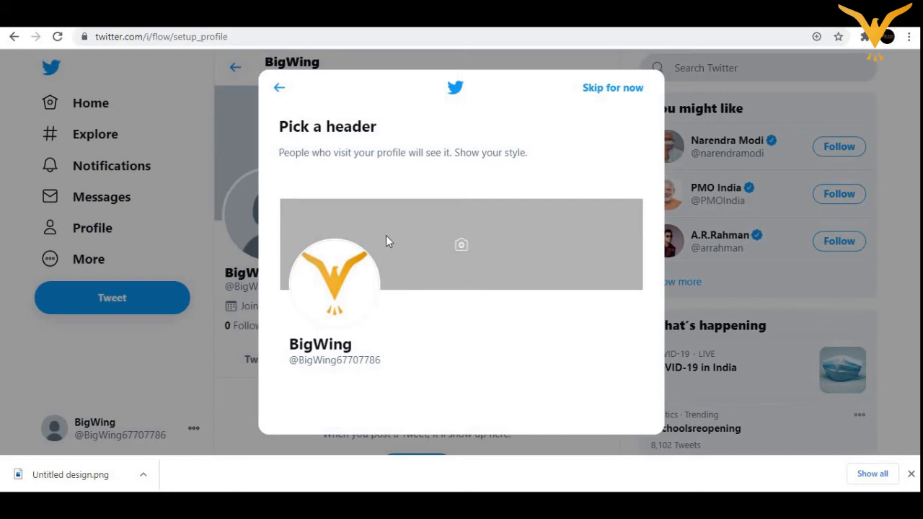
- Skip the header image, enter the bio "Online Learning Platform!!!", and finish the setup by viewing the profile
click(620, 89)
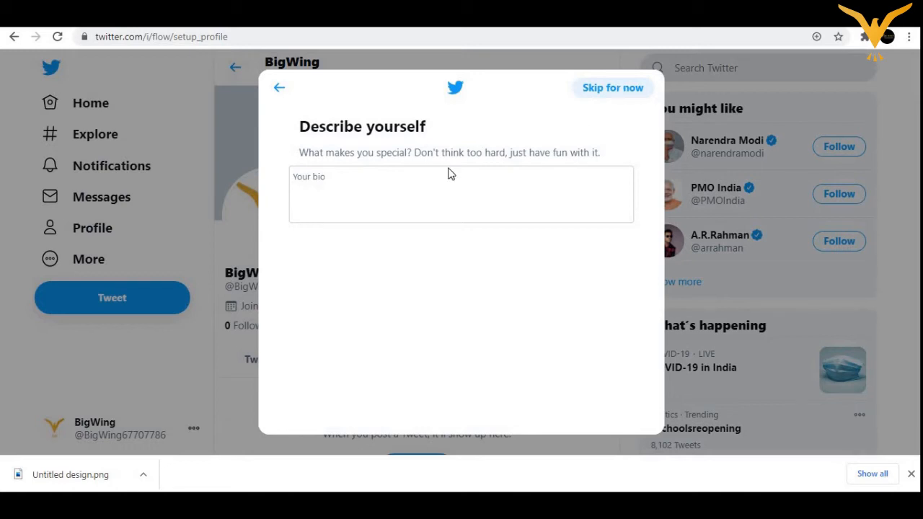
click(382, 184)
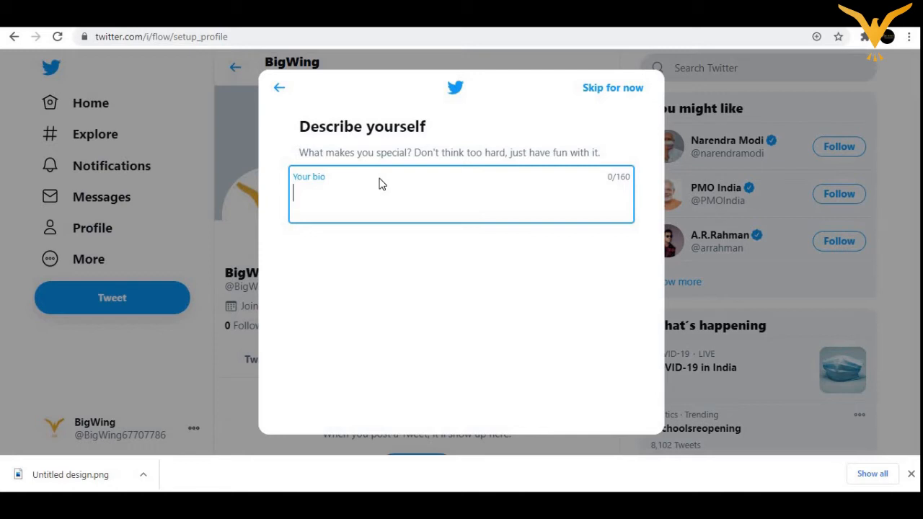
text(Onlin)
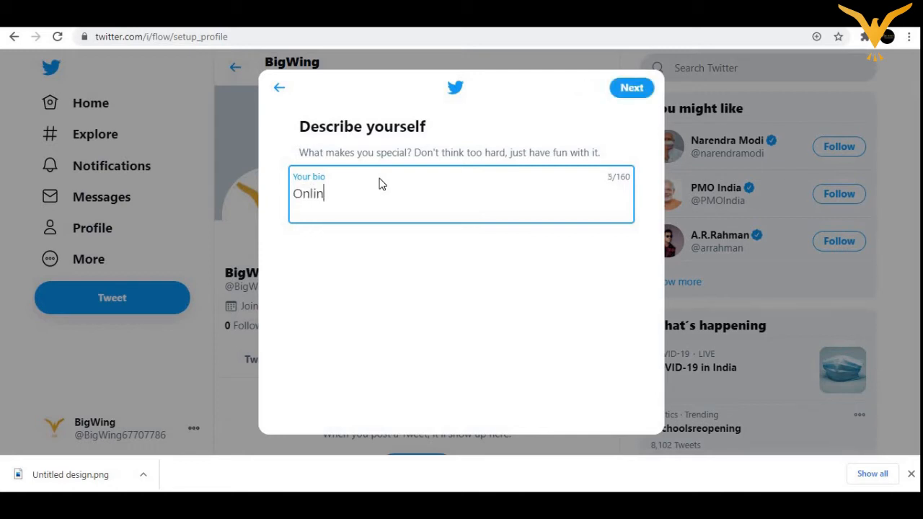
text(e Learning Platform)
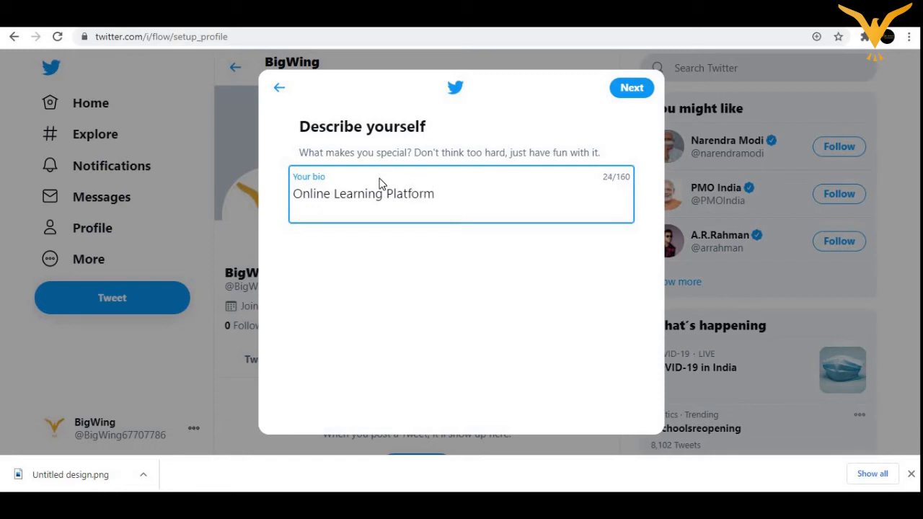
text(!!!)
click(632, 88)
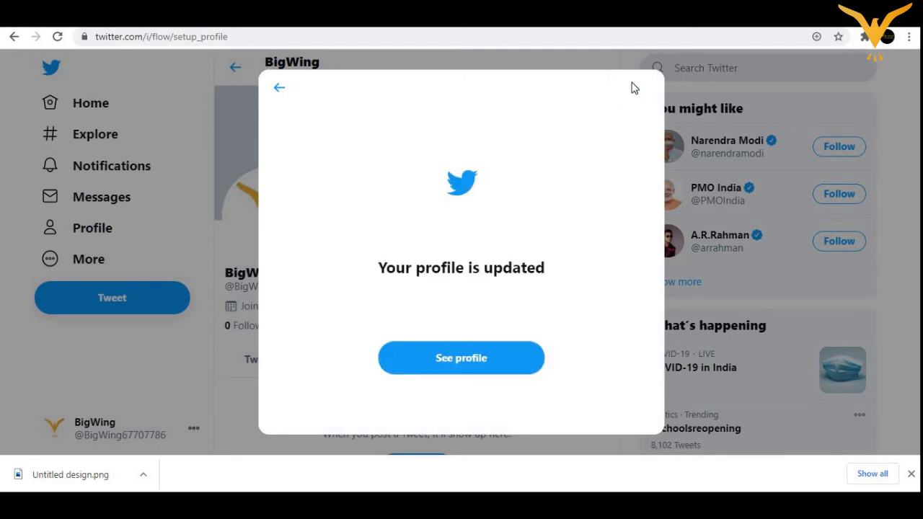
click(445, 352)
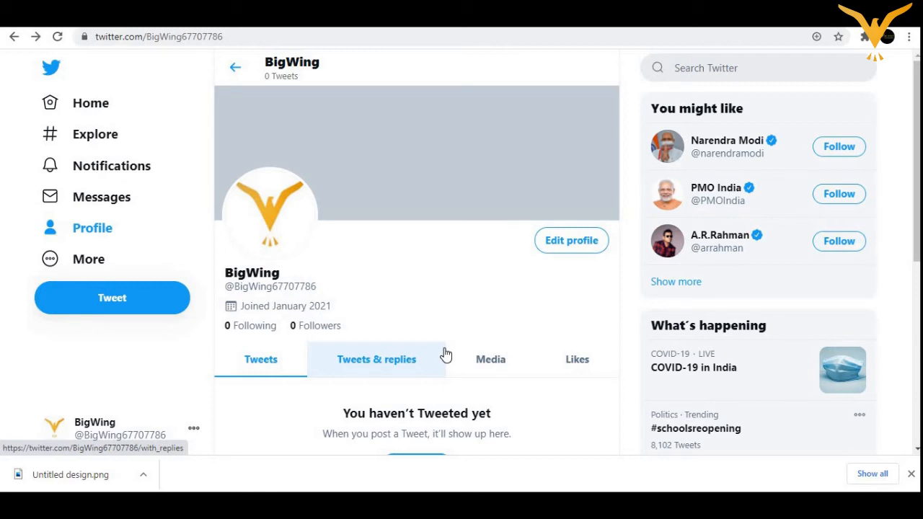
- Look through the profile's Tweets & replies, Media and Likes sections, and return to Tweets
click(385, 366)
click(485, 369)
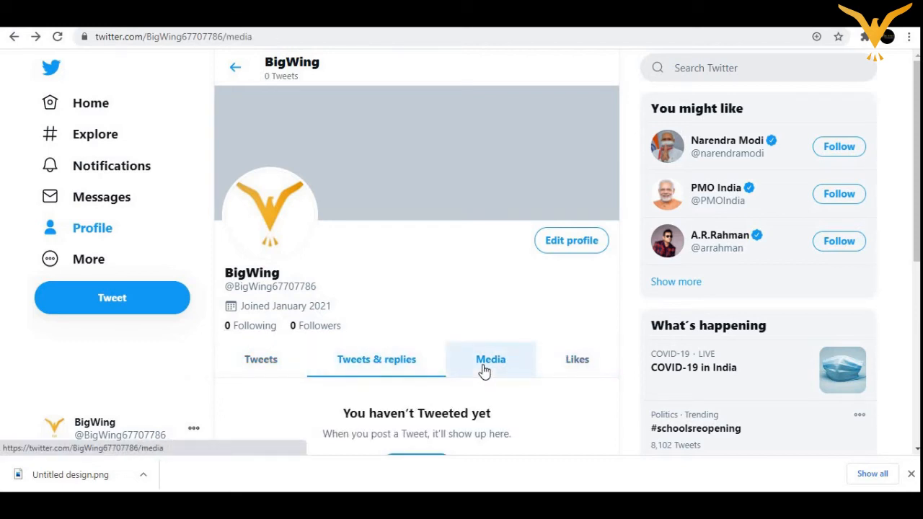
click(573, 373)
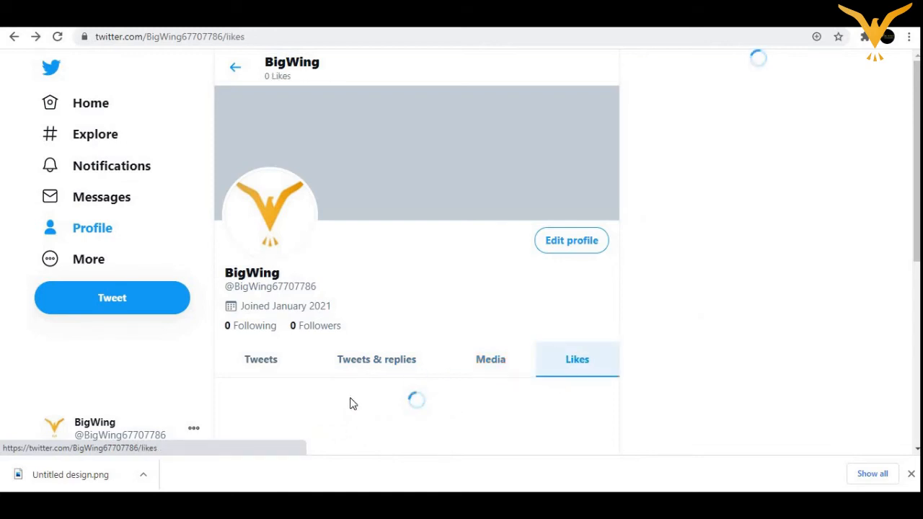
click(267, 377)
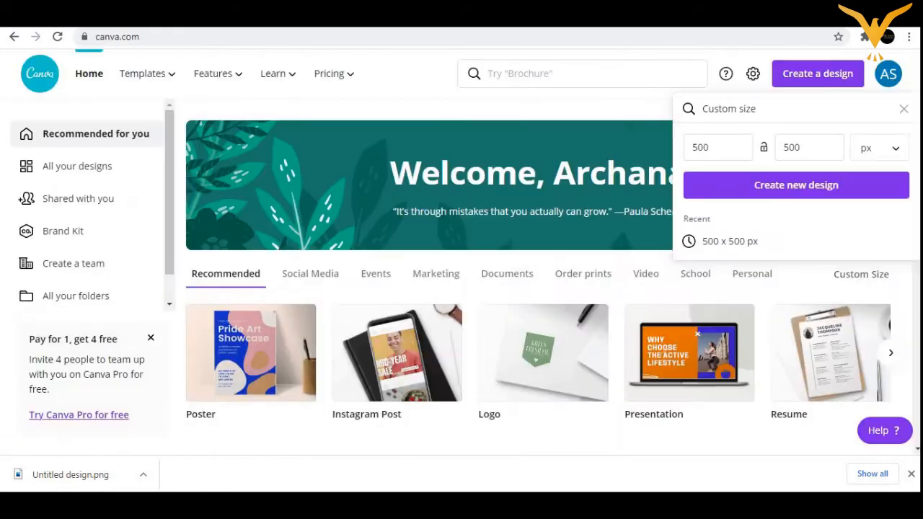
- Create a new blank 500 × 500 px design in Canva and return to the BigWing profile on Twitter
click(789, 187)
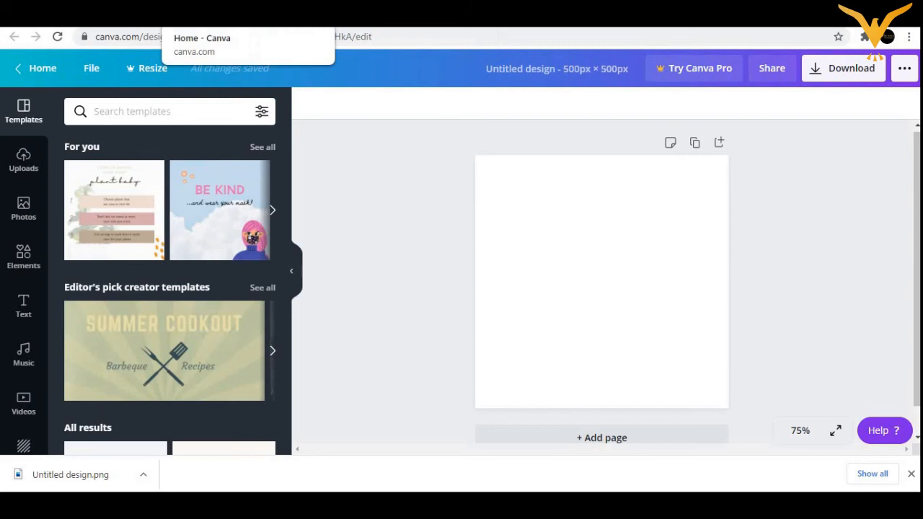
click(87, 14)
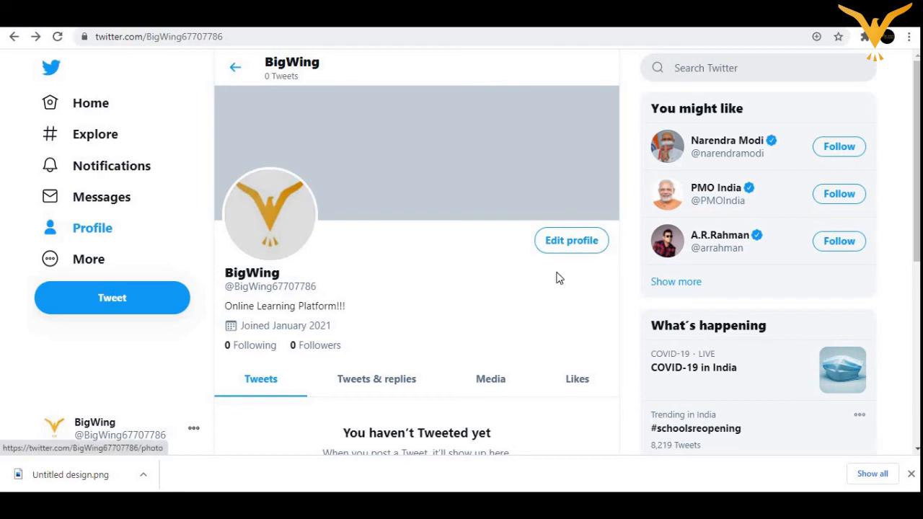
- Replace the profile picture with Untitled design.png, zoomed in slightly so the eagle spans about half the crop frame, and save the profile
click(565, 252)
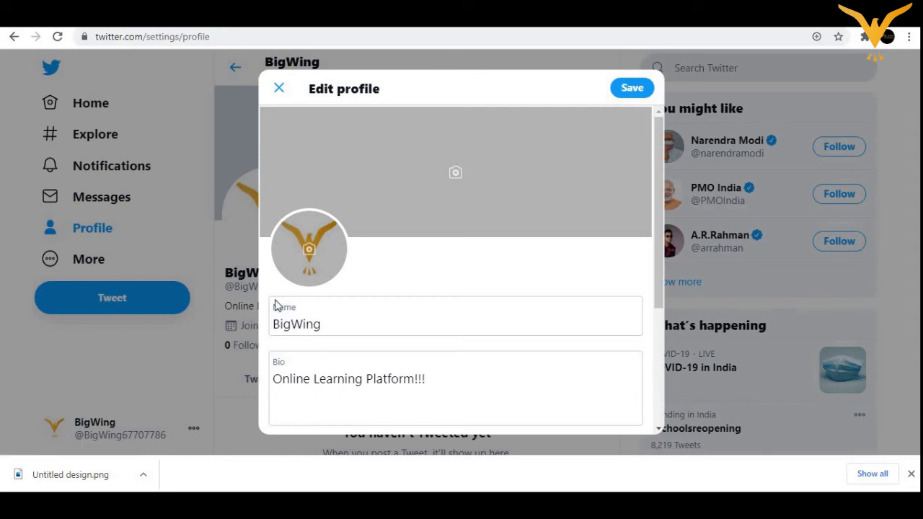
click(296, 262)
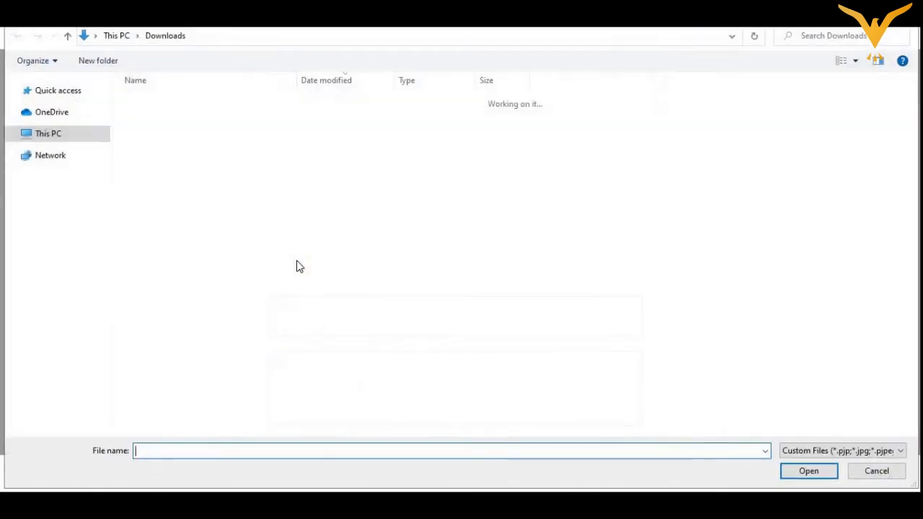
click(209, 119)
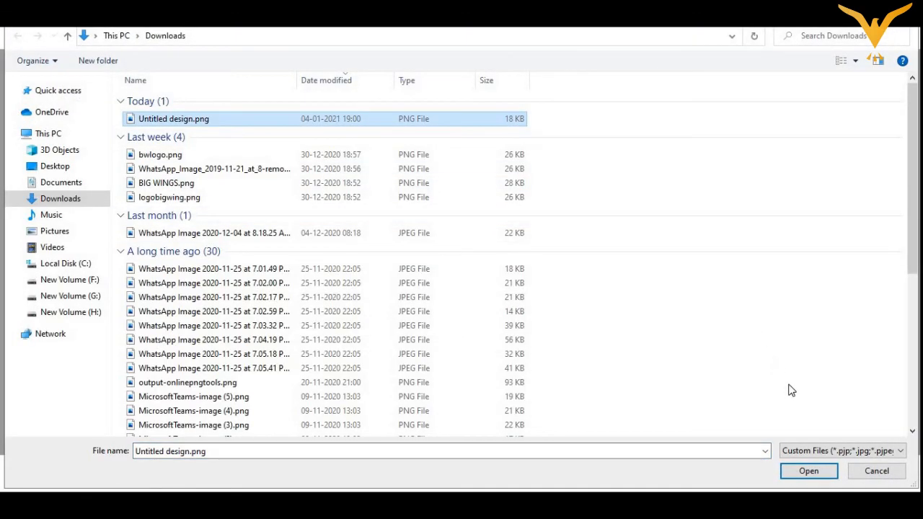
click(820, 476)
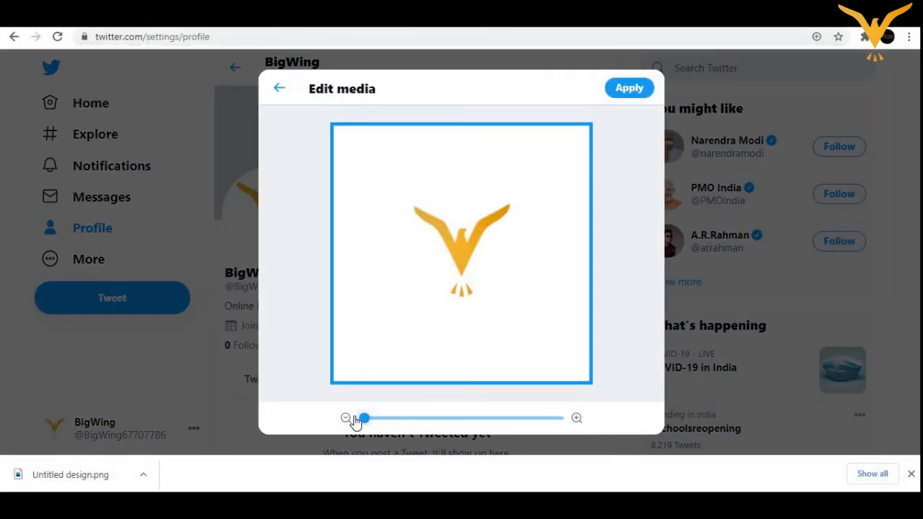
drag(364, 420, 403, 420)
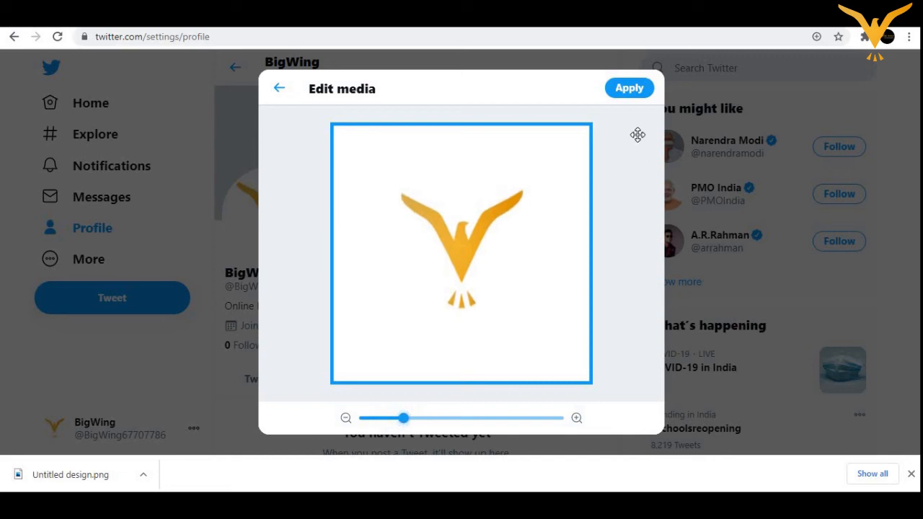
click(627, 94)
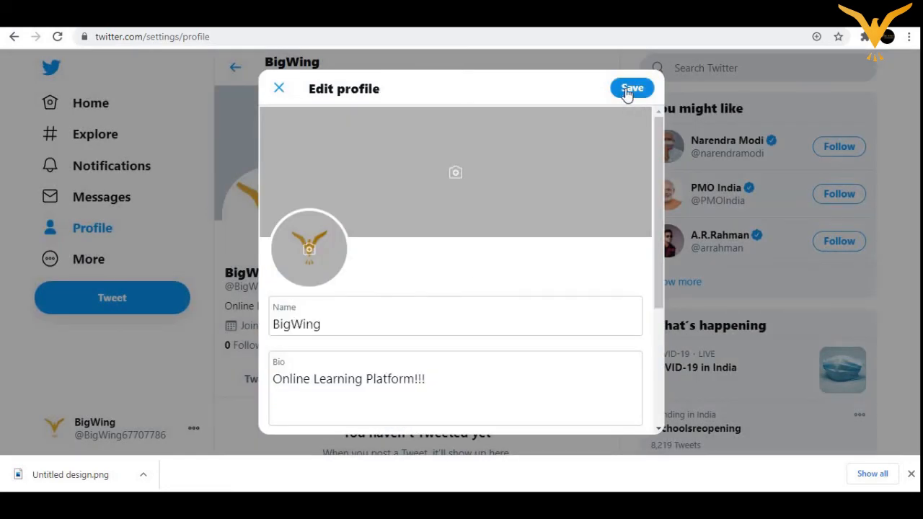
click(625, 92)
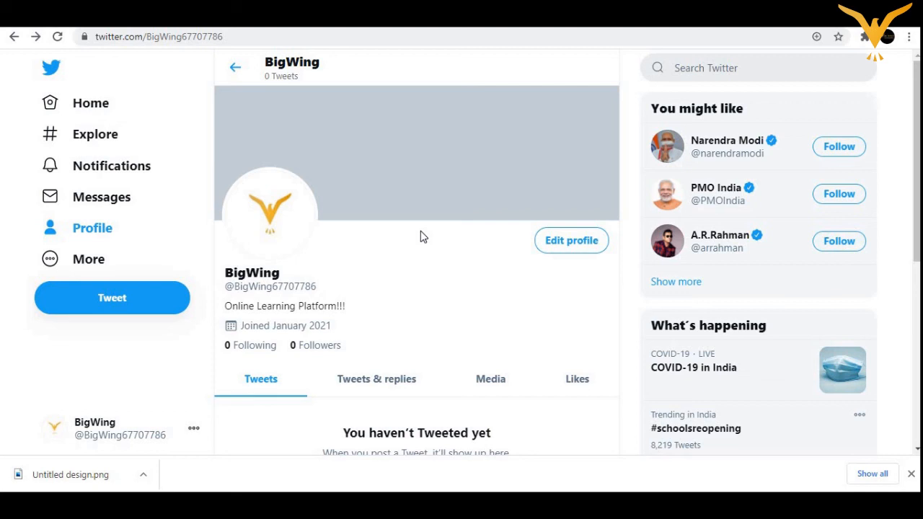
- Reapply Untitled design.png as the profile picture, zoomed in so the eagle spans a bit over half the crop frame, and save
click(571, 241)
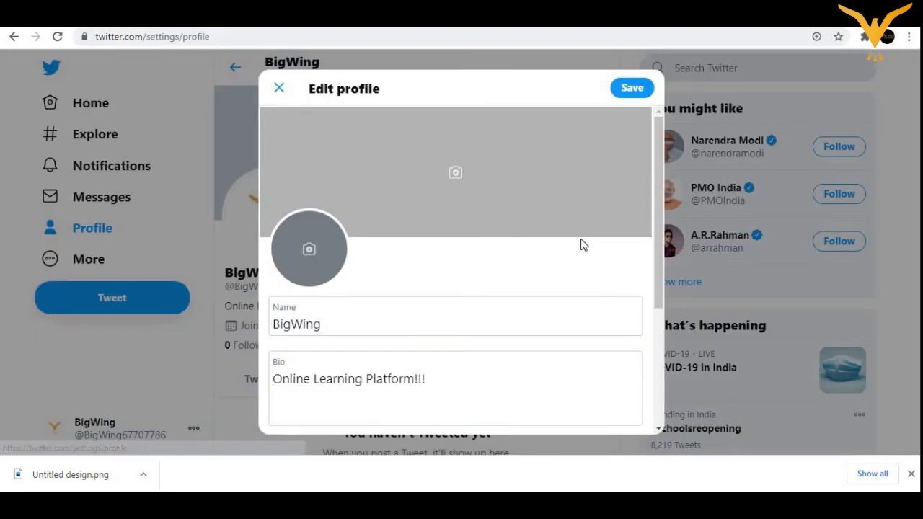
click(308, 252)
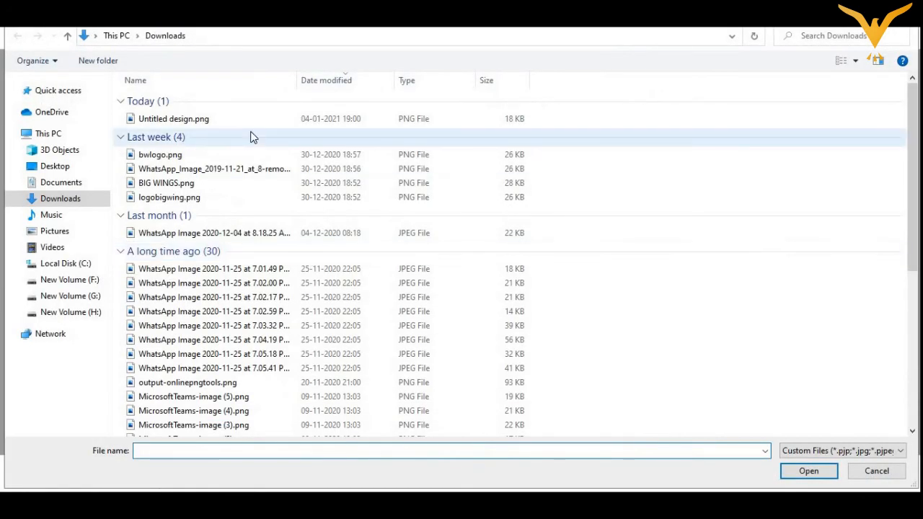
click(261, 128)
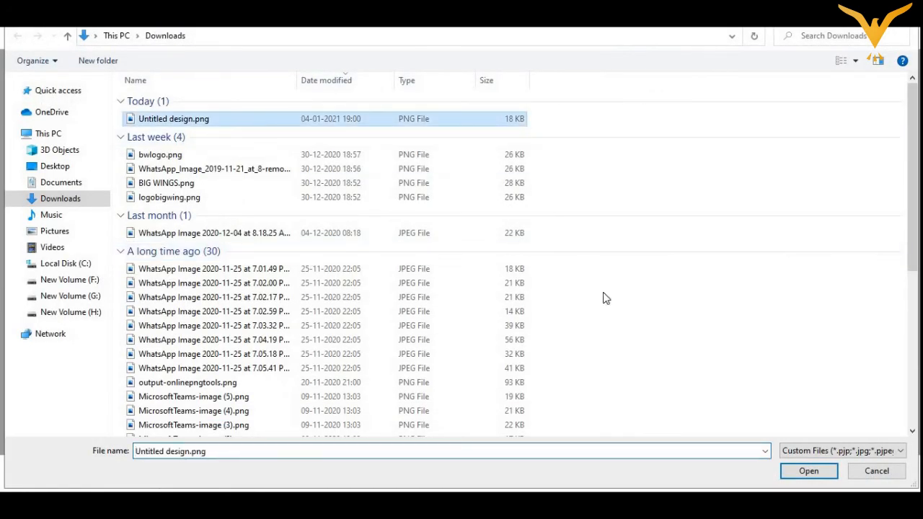
click(809, 471)
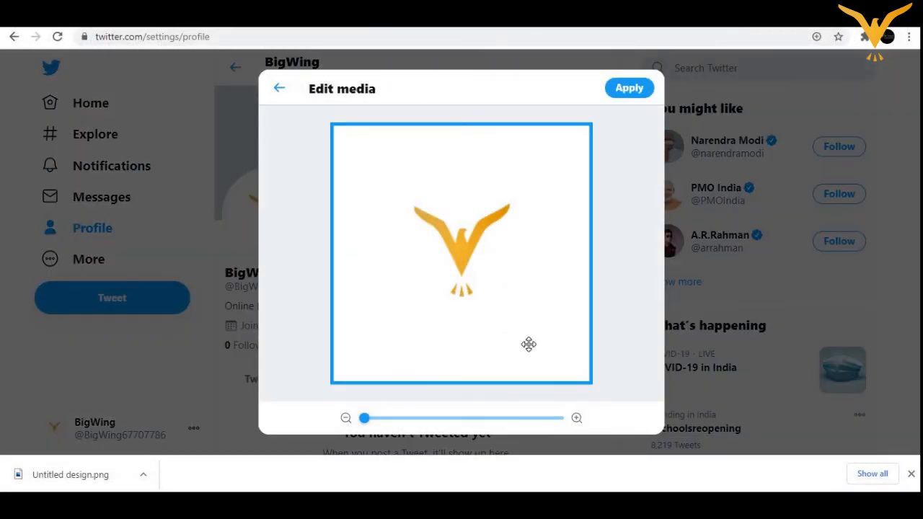
click(435, 419)
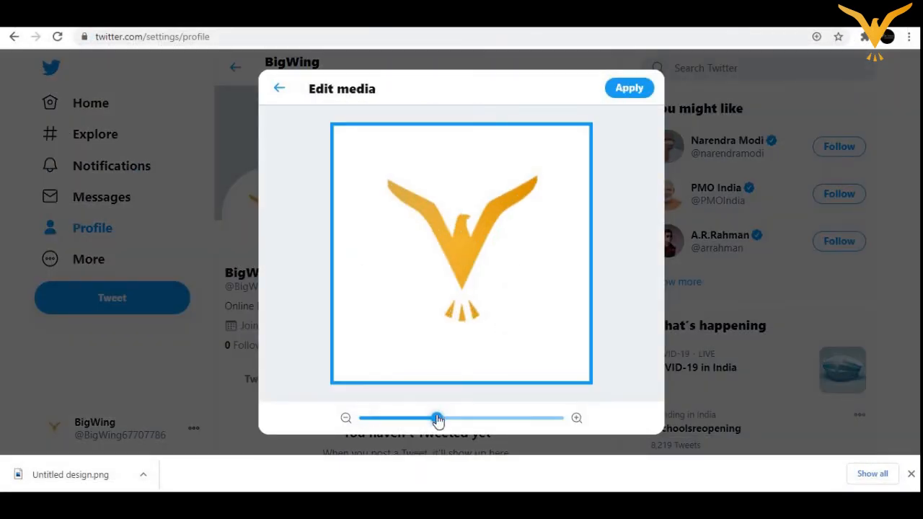
click(626, 94)
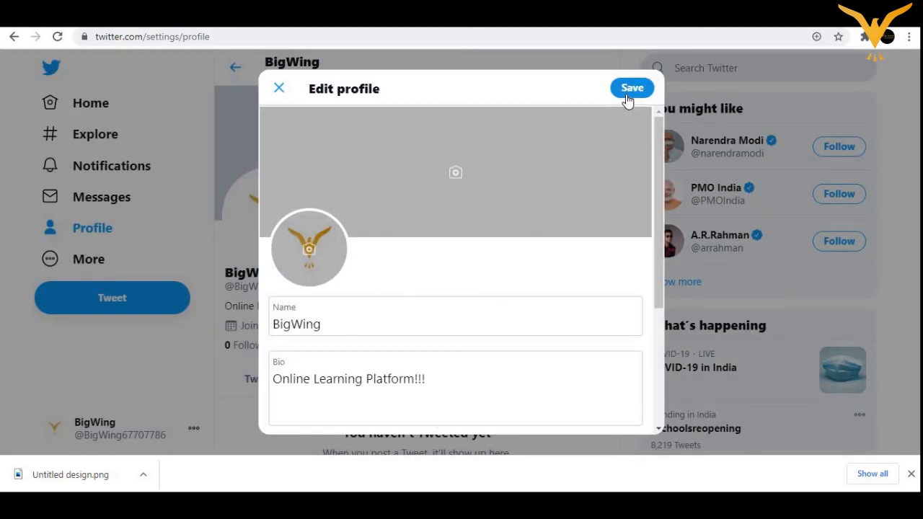
click(626, 95)
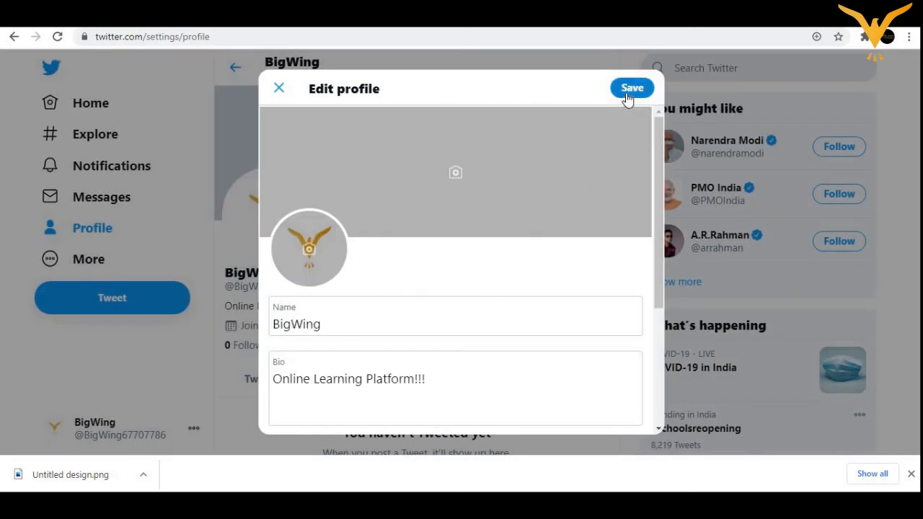